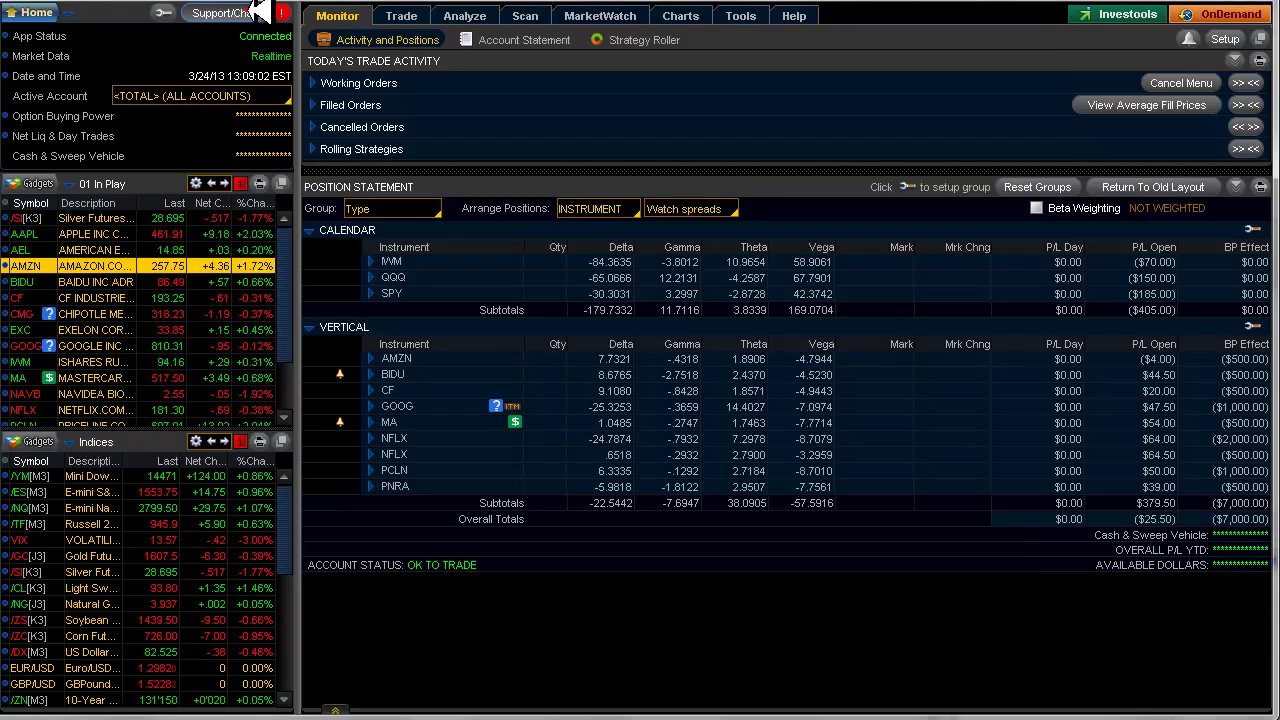
Step: Open the Chat Seminars archive, collapse March 2013, and scroll through months back to March 2009
{"action": "left_click", "coordinate": [256, 10]}
{"action": "left_click_drag", "start_coordinate": [667, 84], "coordinate": [626, 37]}
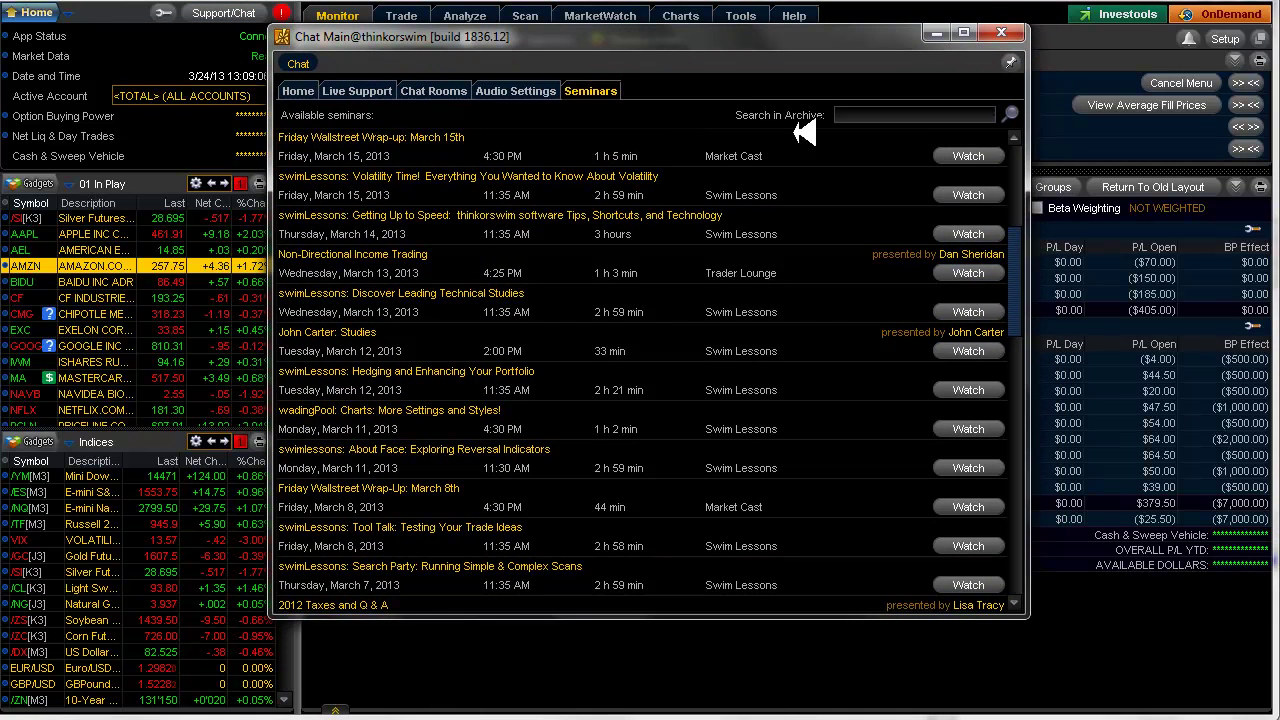
{"action": "left_click_drag", "start_coordinate": [1020, 262], "coordinate": [1020, 190]}
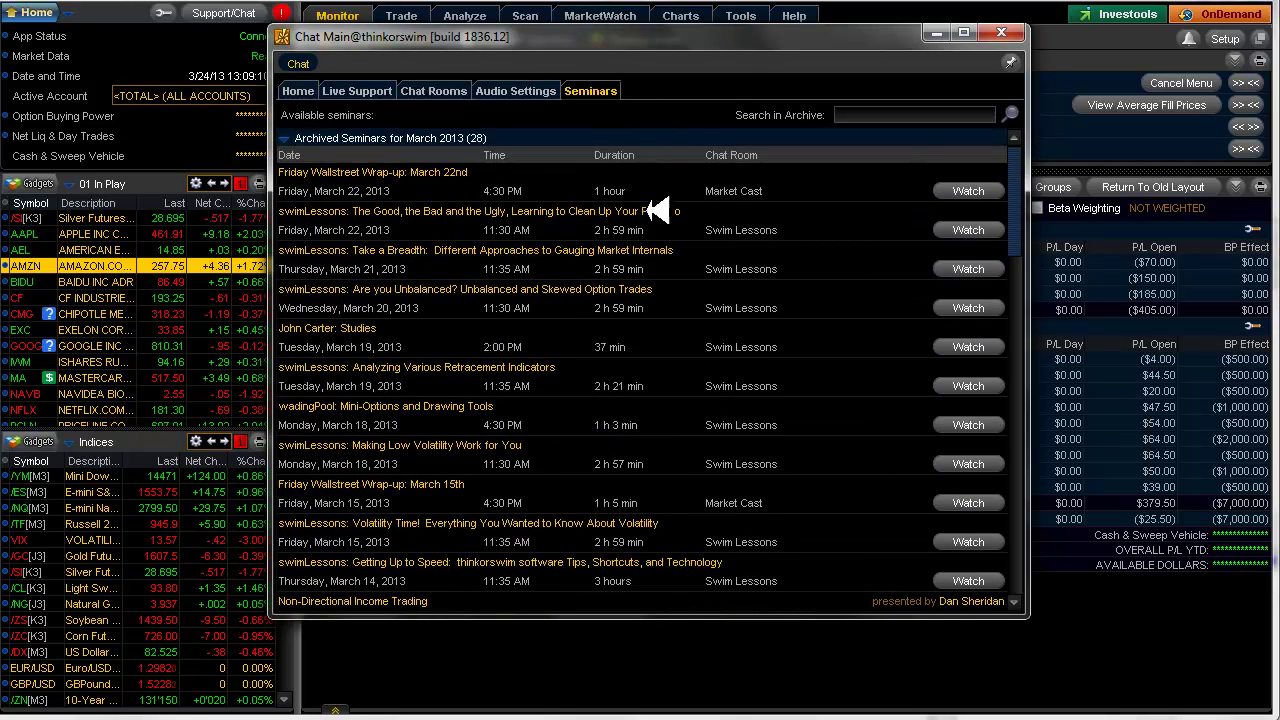
{"action": "left_click", "coordinate": [287, 138]}
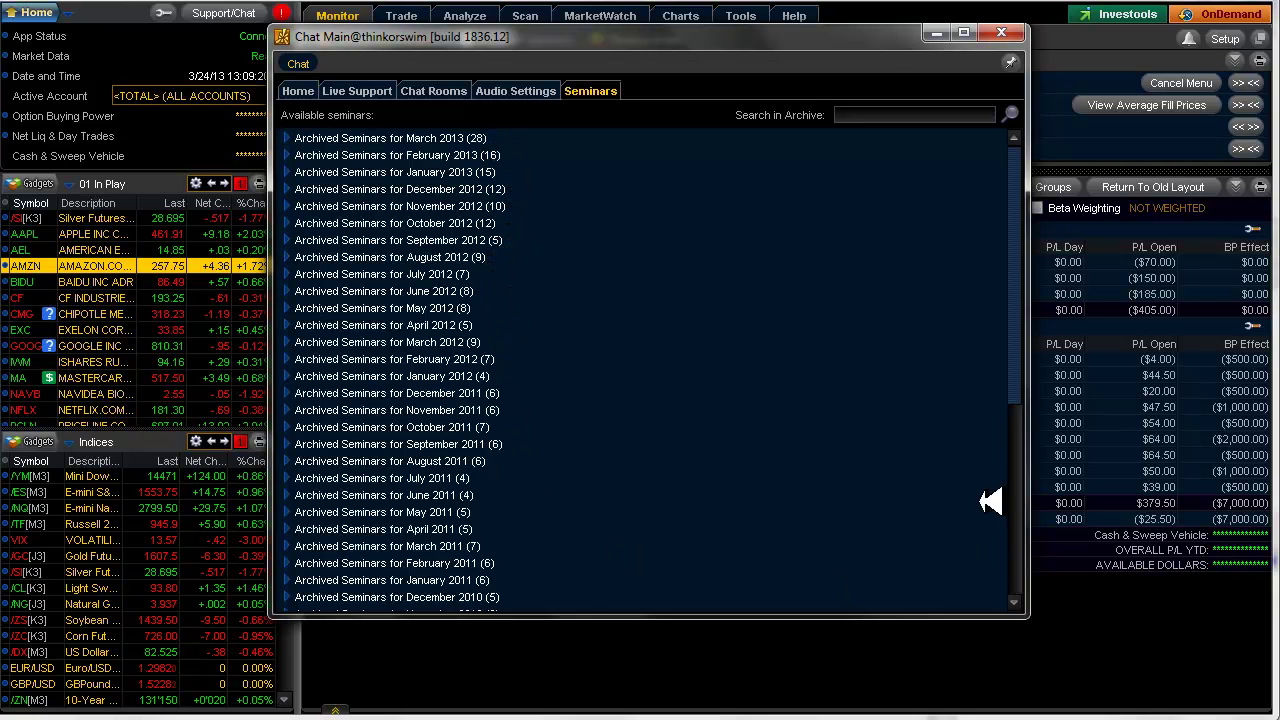
{"action": "left_click_drag", "start_coordinate": [1016, 372], "coordinate": [1023, 594]}
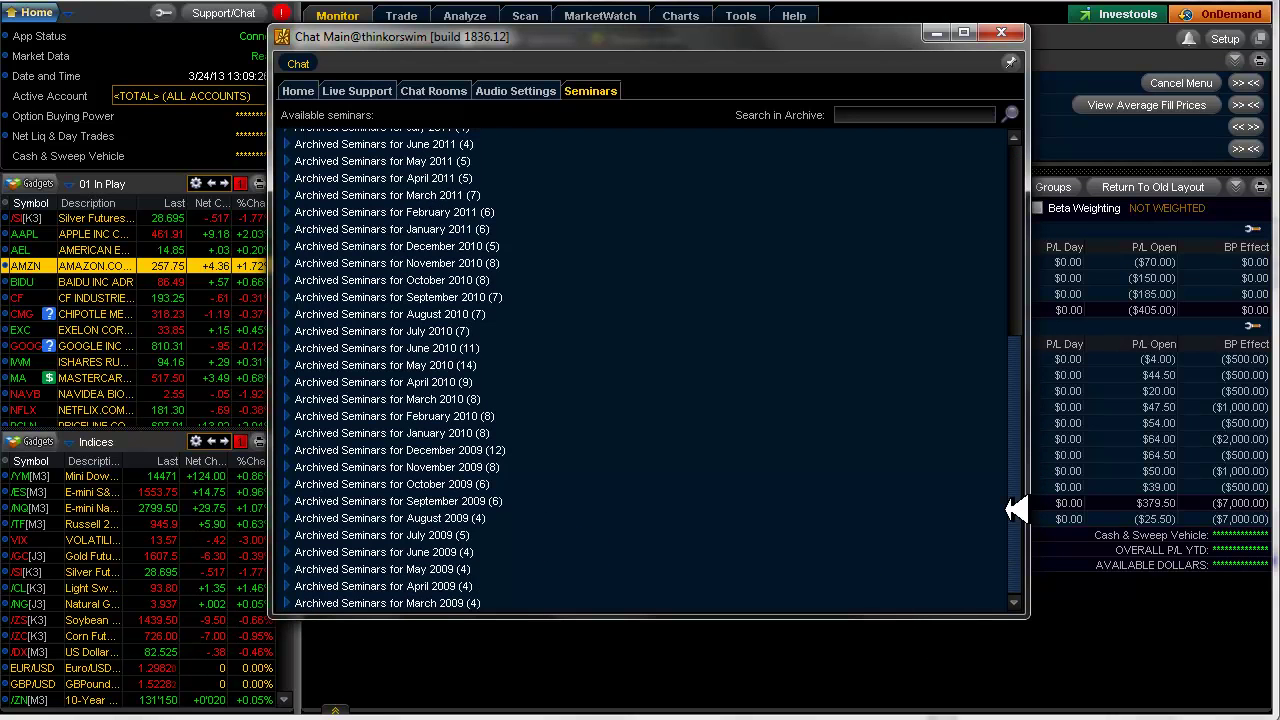
{"action": "left_click_drag", "start_coordinate": [1016, 510], "coordinate": [1022, 300]}
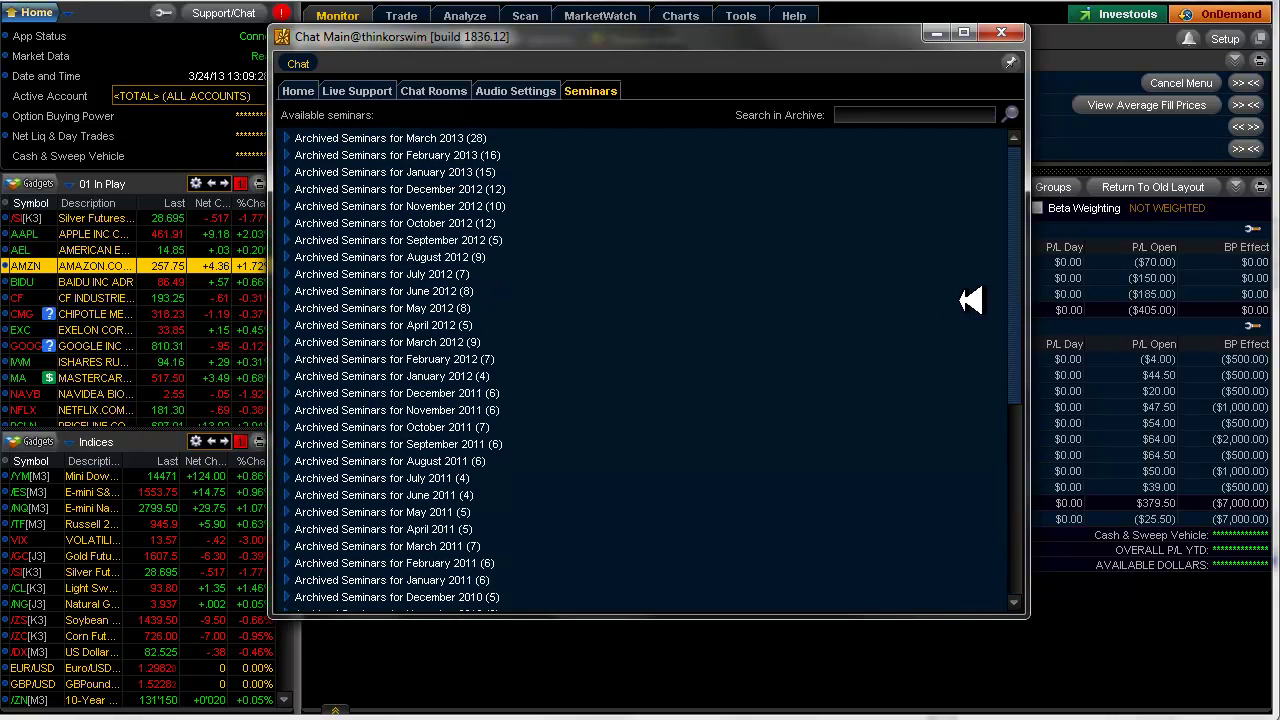
Step: Search the seminar archive for 'calendars', then retry with 'calendar'
{"action": "left_click", "coordinate": [858, 115]}
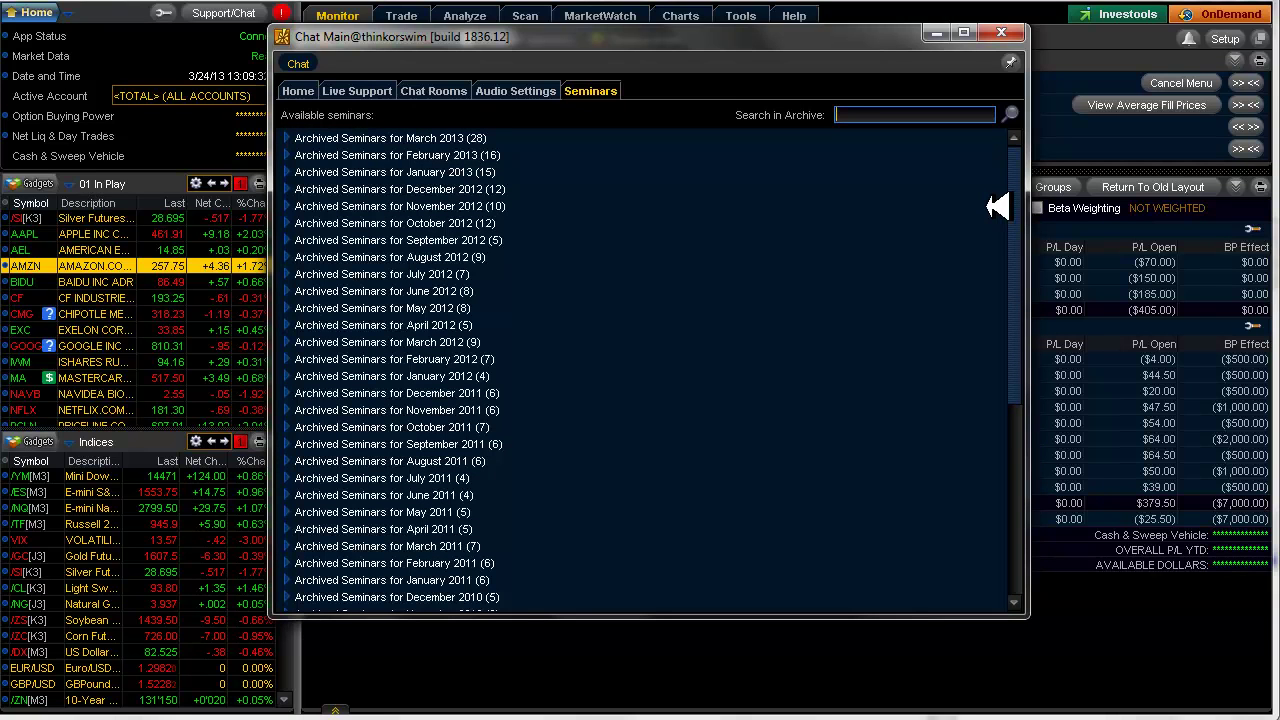
{"action": "type", "text": "calendars"}
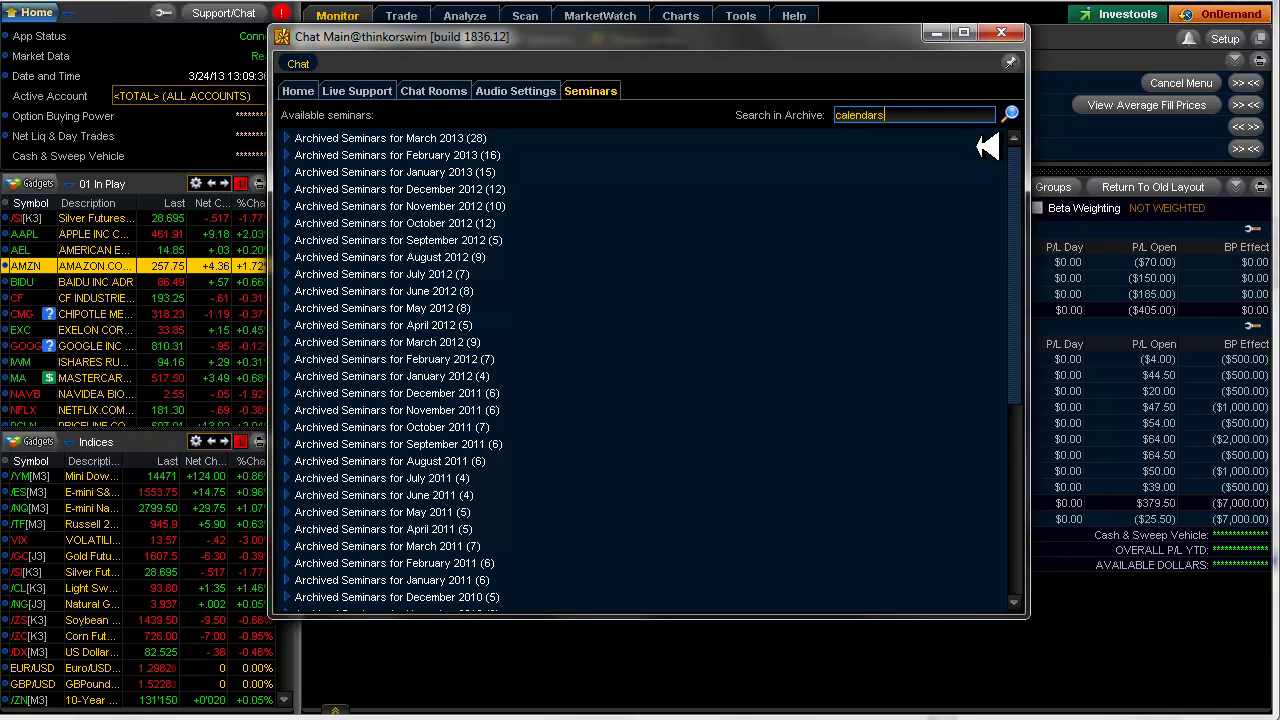
{"action": "left_click", "coordinate": [1009, 114]}
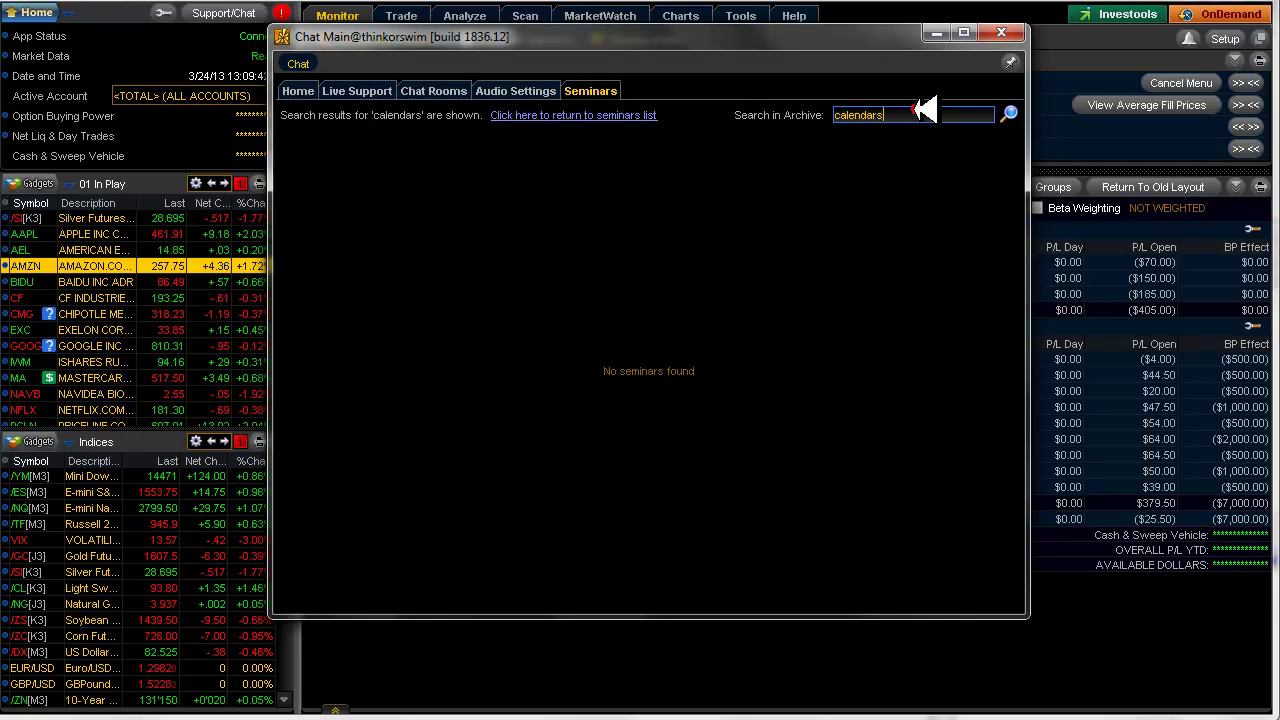
{"action": "key", "text": "BackSpace"}
{"action": "left_click", "coordinate": [1008, 113]}
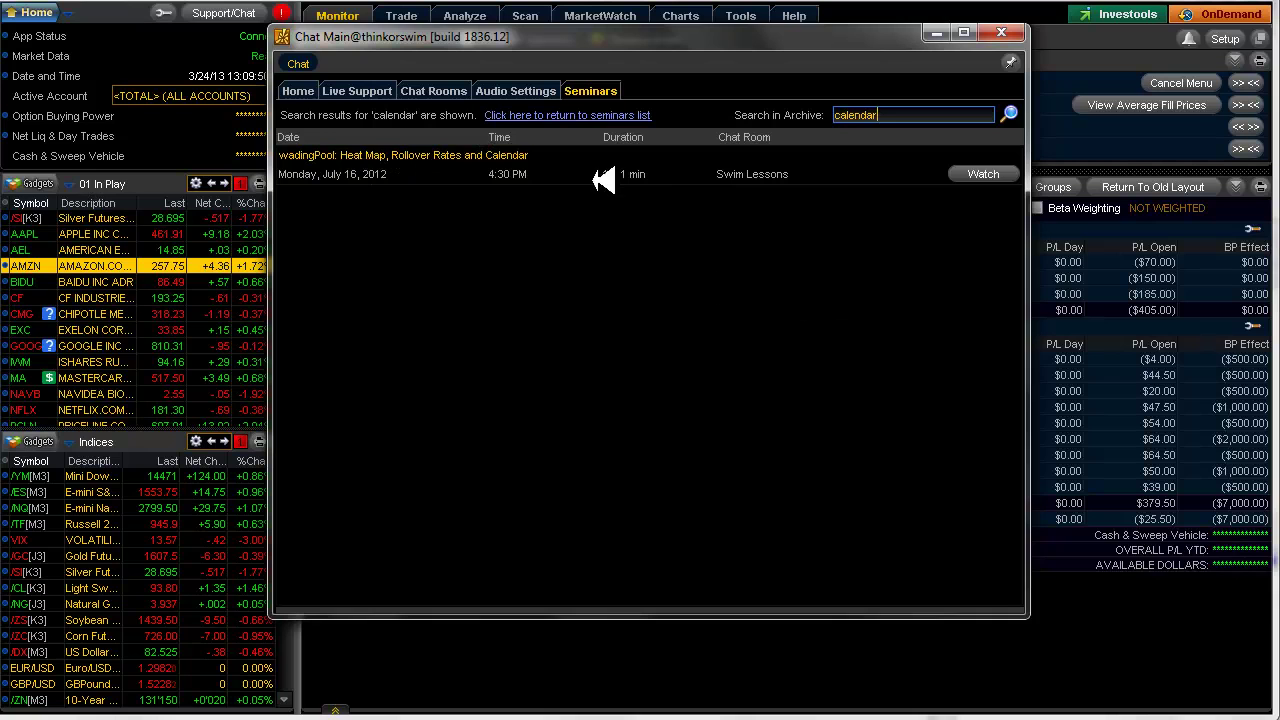
Step: Replace the search term with 'vega' and run the archive search
{"action": "left_click", "coordinate": [918, 118]}
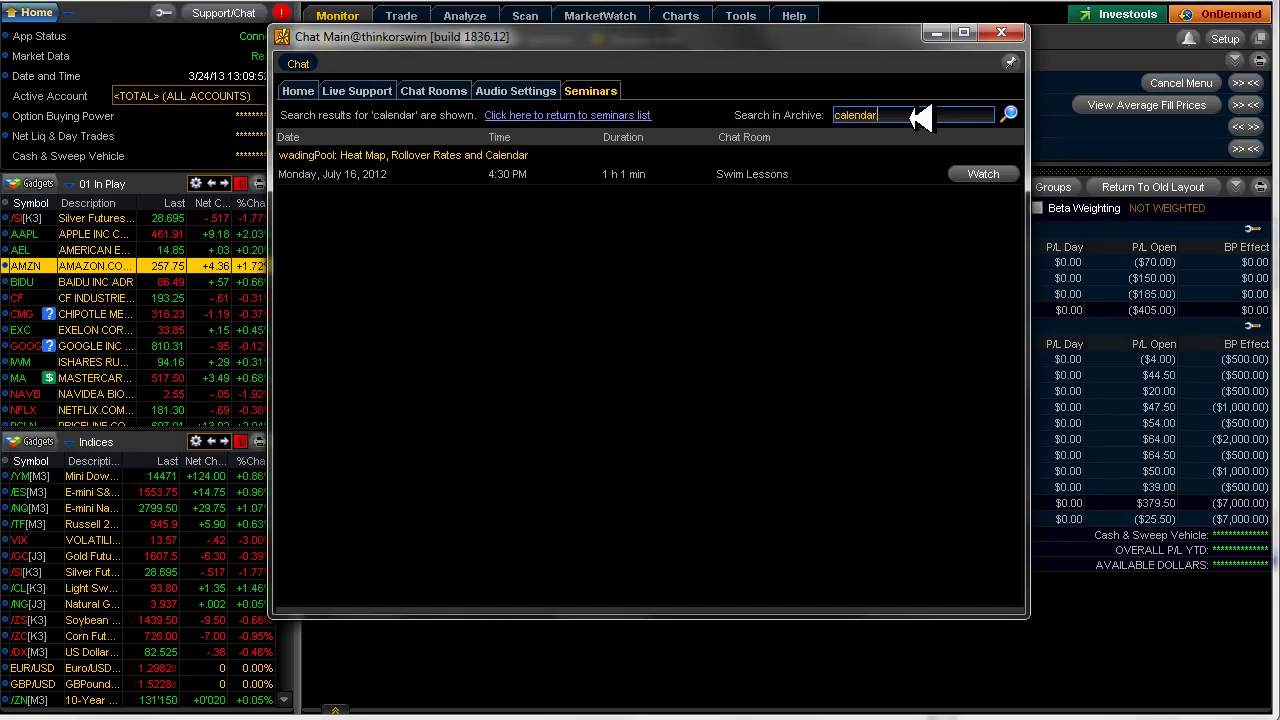
{"action": "left_click_drag", "start_coordinate": [910, 116], "coordinate": [822, 118]}
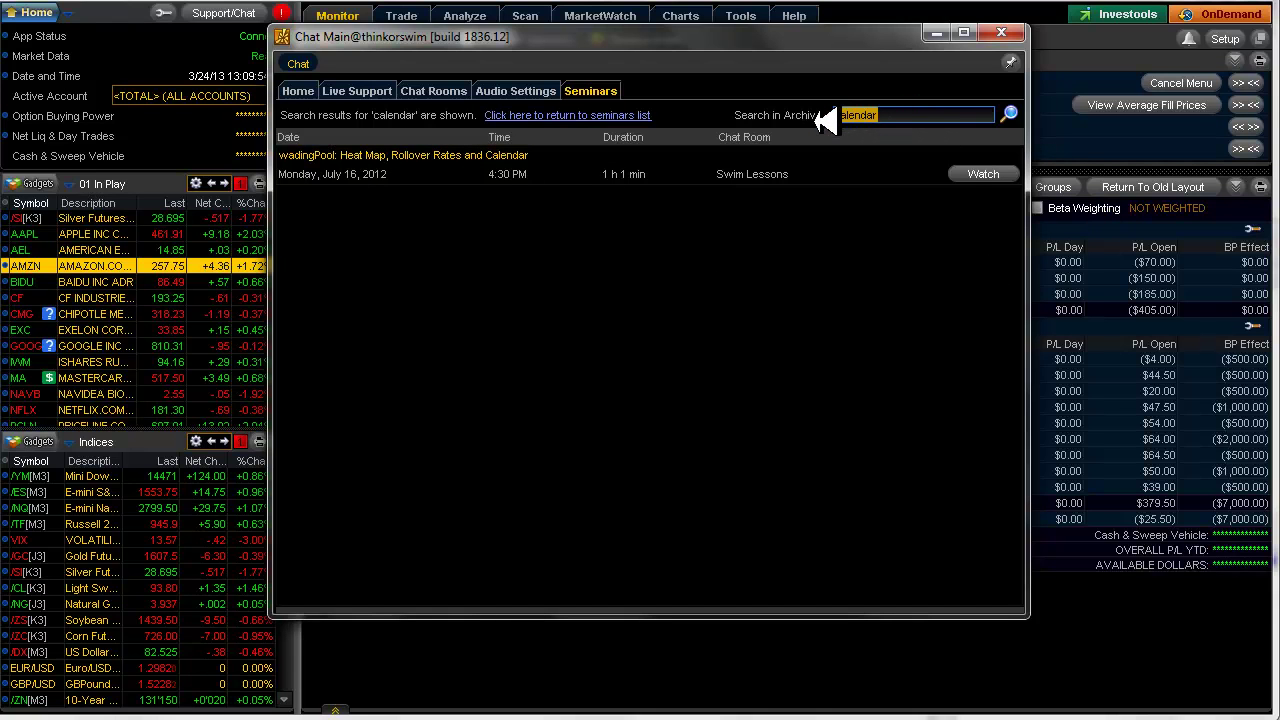
{"action": "type", "text": "vega"}
{"action": "key", "text": "Return"}
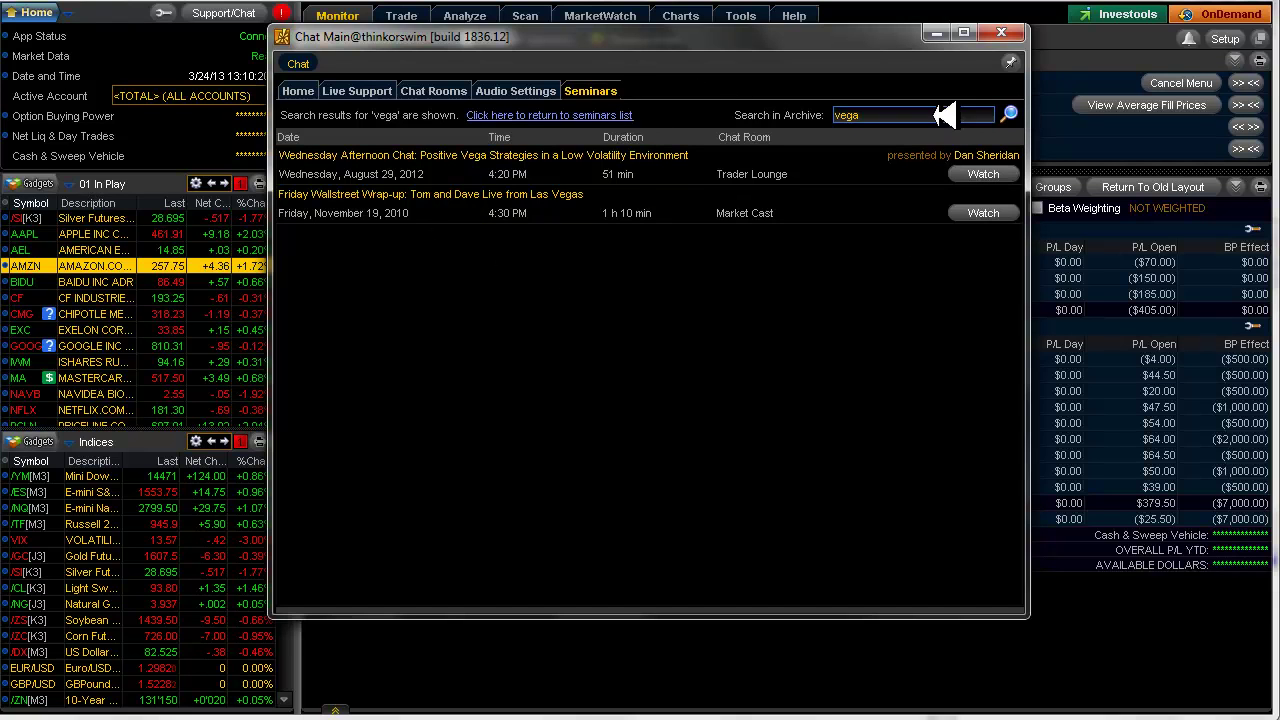
Step: Clear 'vega' from the archive search field and head back toward the full list
{"action": "left_click_drag", "start_coordinate": [944, 115], "coordinate": [806, 118]}
{"action": "key", "text": "BackSpace"}
{"action": "left_click", "coordinate": [600, 91]}
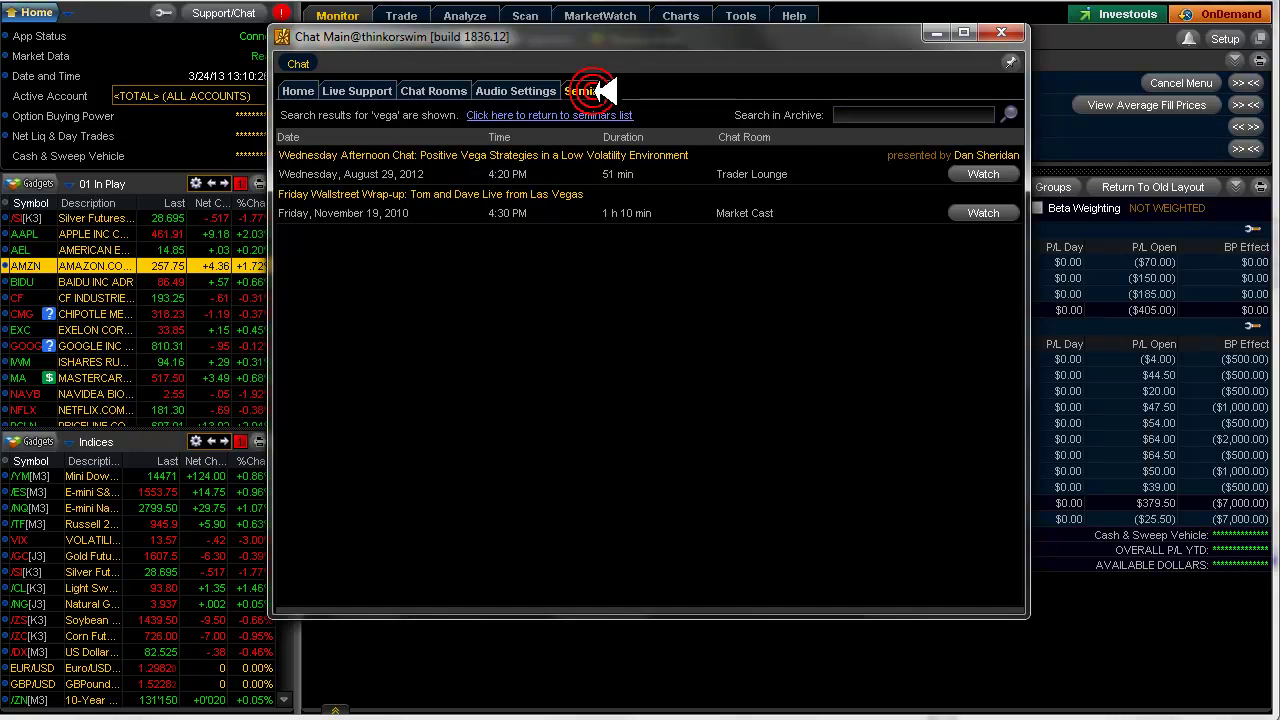
Step: Return to the full seminars list, expand March 2013's 28 seminars, and nudge the Chat window
{"action": "left_click", "coordinate": [600, 115]}
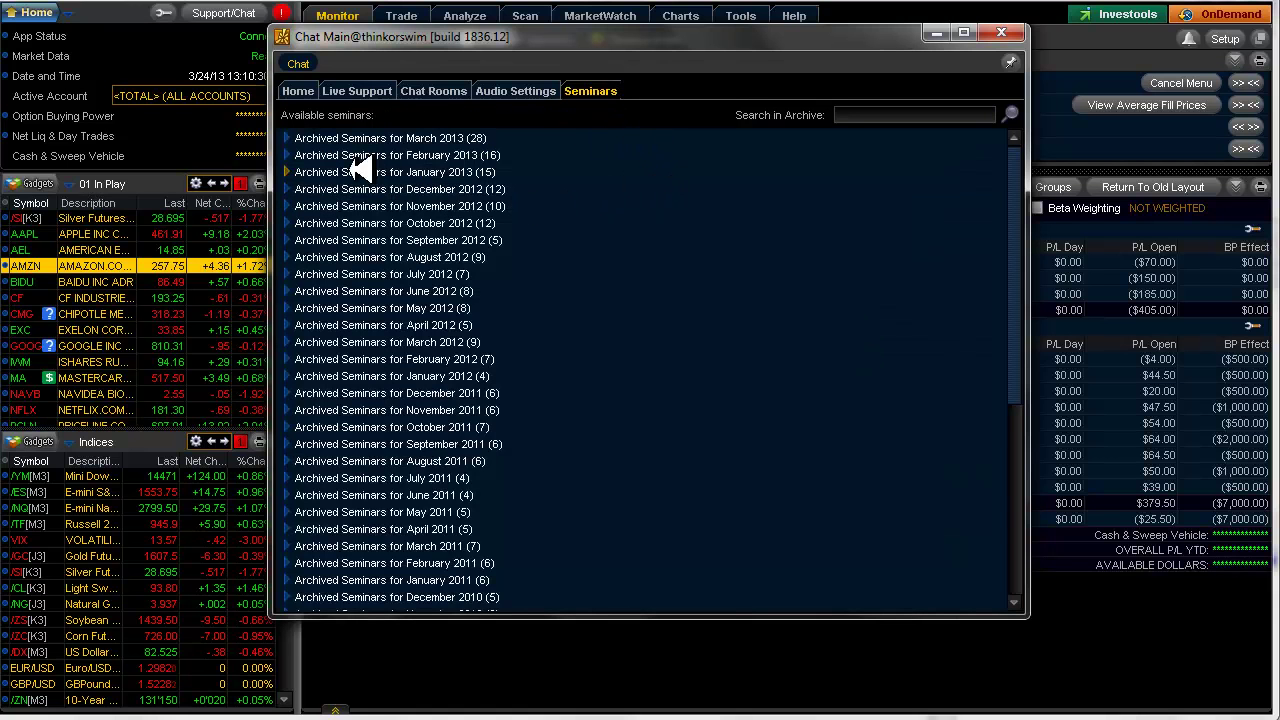
{"action": "left_click", "coordinate": [286, 138]}
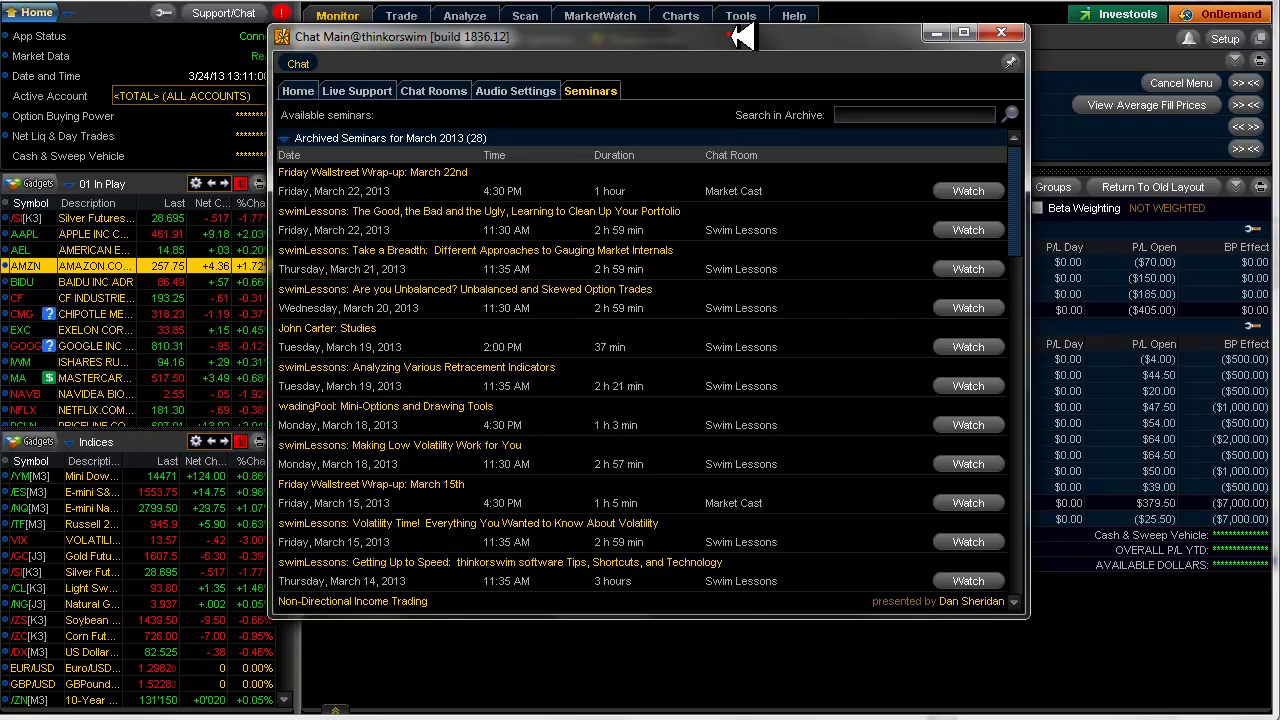
{"action": "left_click_drag", "start_coordinate": [740, 36], "coordinate": [697, 50]}
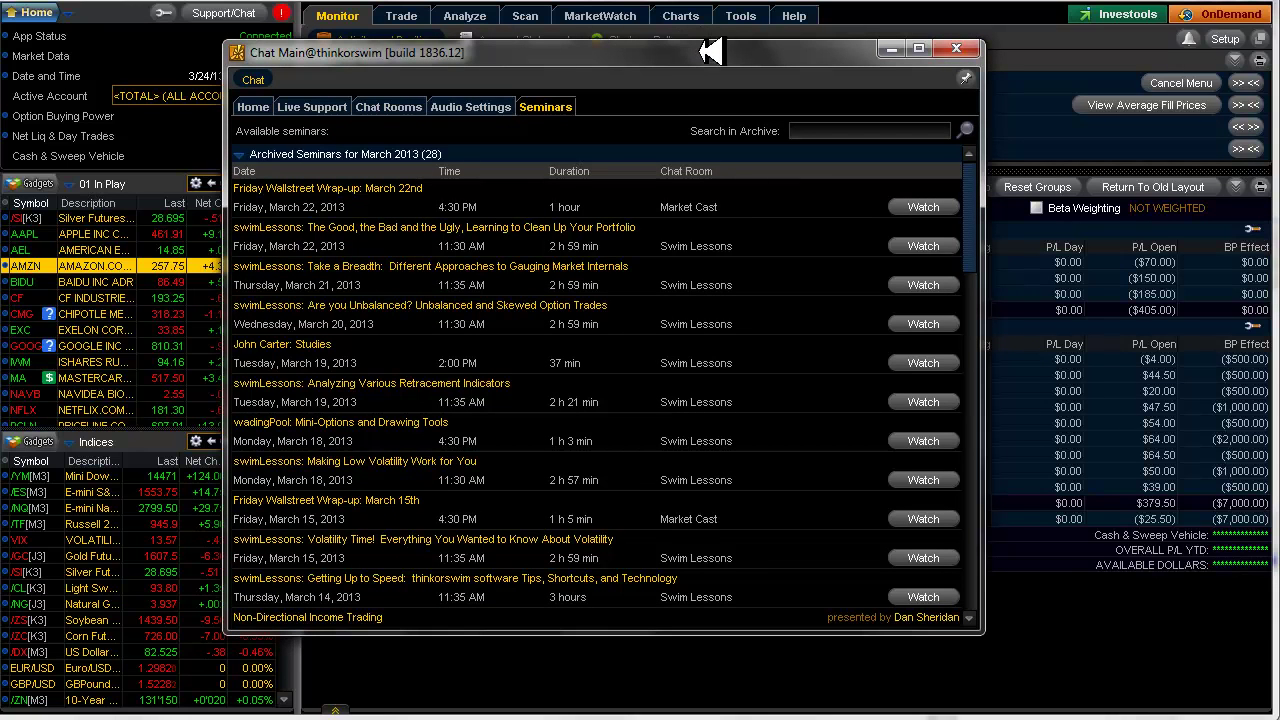
{"action": "left_click_drag", "start_coordinate": [706, 50], "coordinate": [760, 57]}
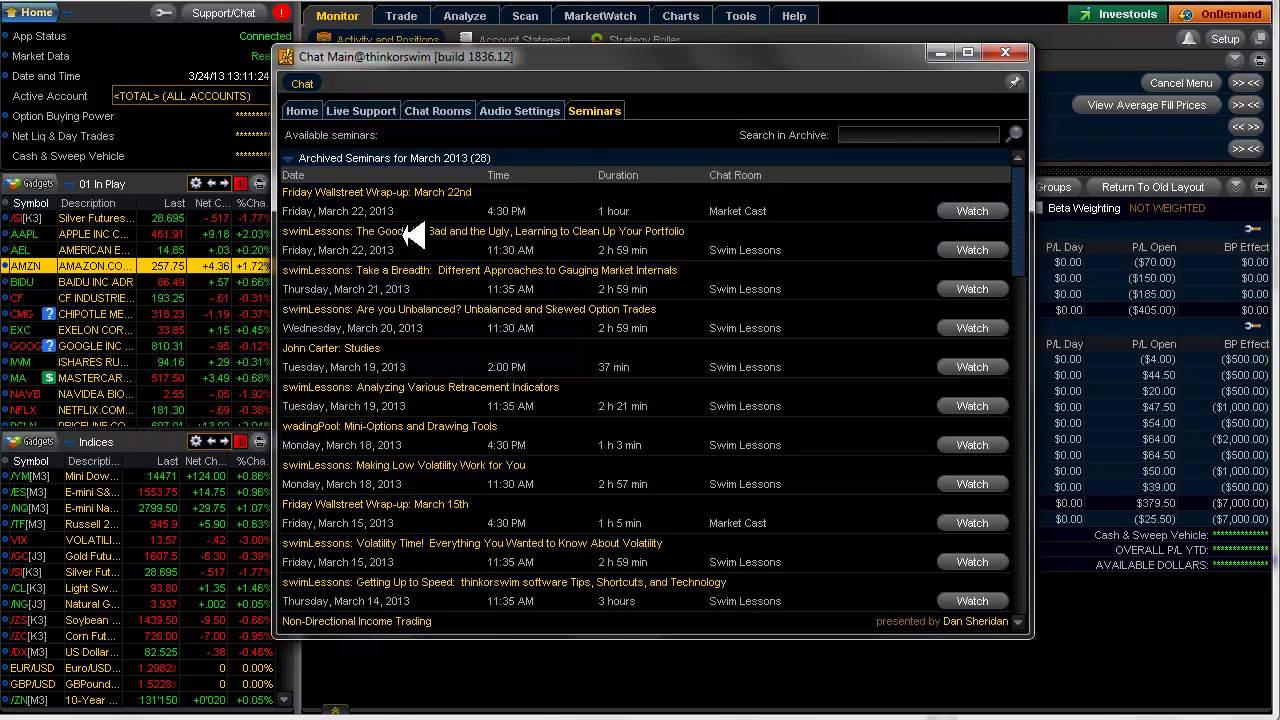
{"action": "scroll", "coordinate": [1022, 286], "scroll_direction": "down", "scroll_amount": 5}
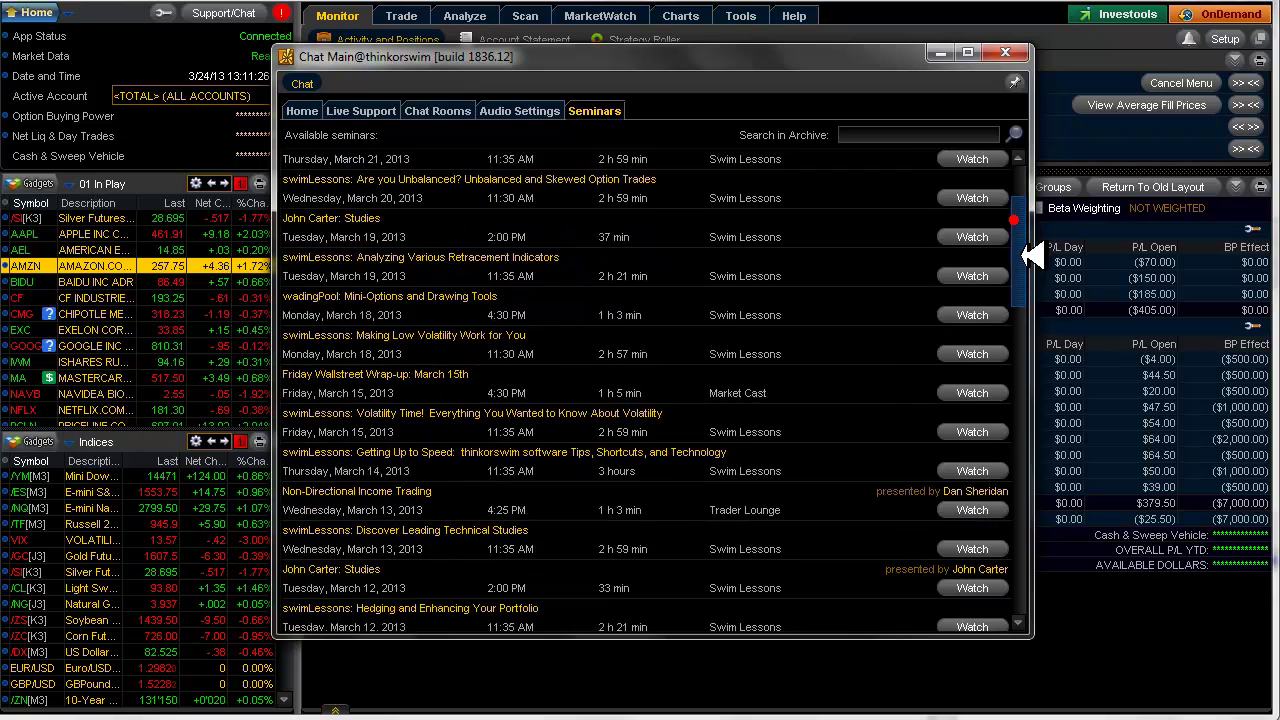
{"action": "scroll", "coordinate": [1028, 292], "scroll_direction": "down", "scroll_amount": 2}
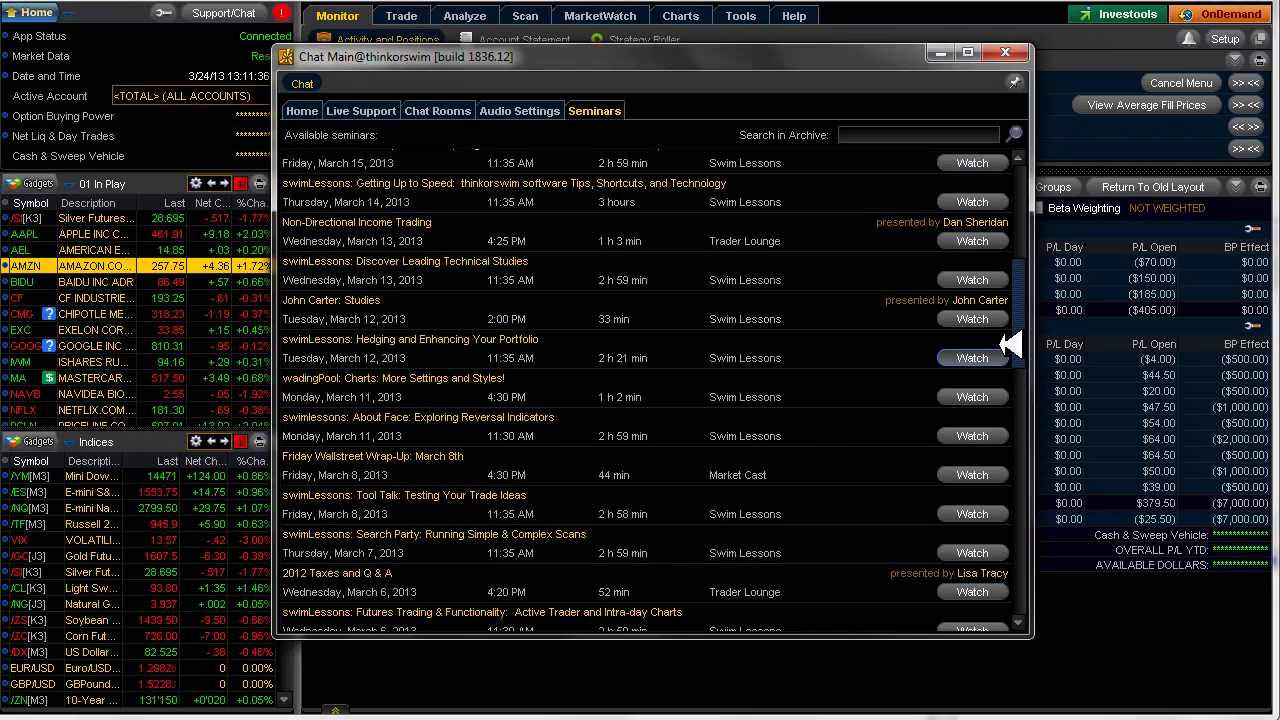
{"action": "left_click_drag", "start_coordinate": [1022, 334], "coordinate": [1028, 168]}
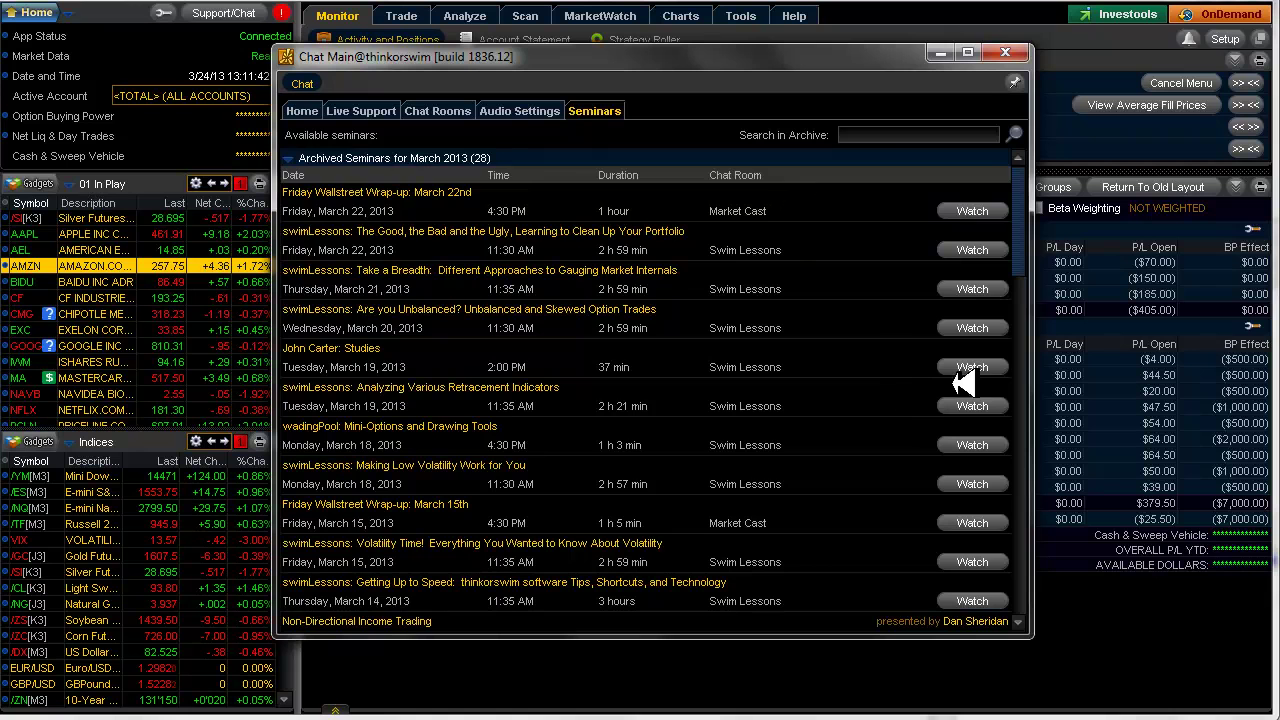
{"action": "left_click_drag", "start_coordinate": [1030, 233], "coordinate": [1036, 293]}
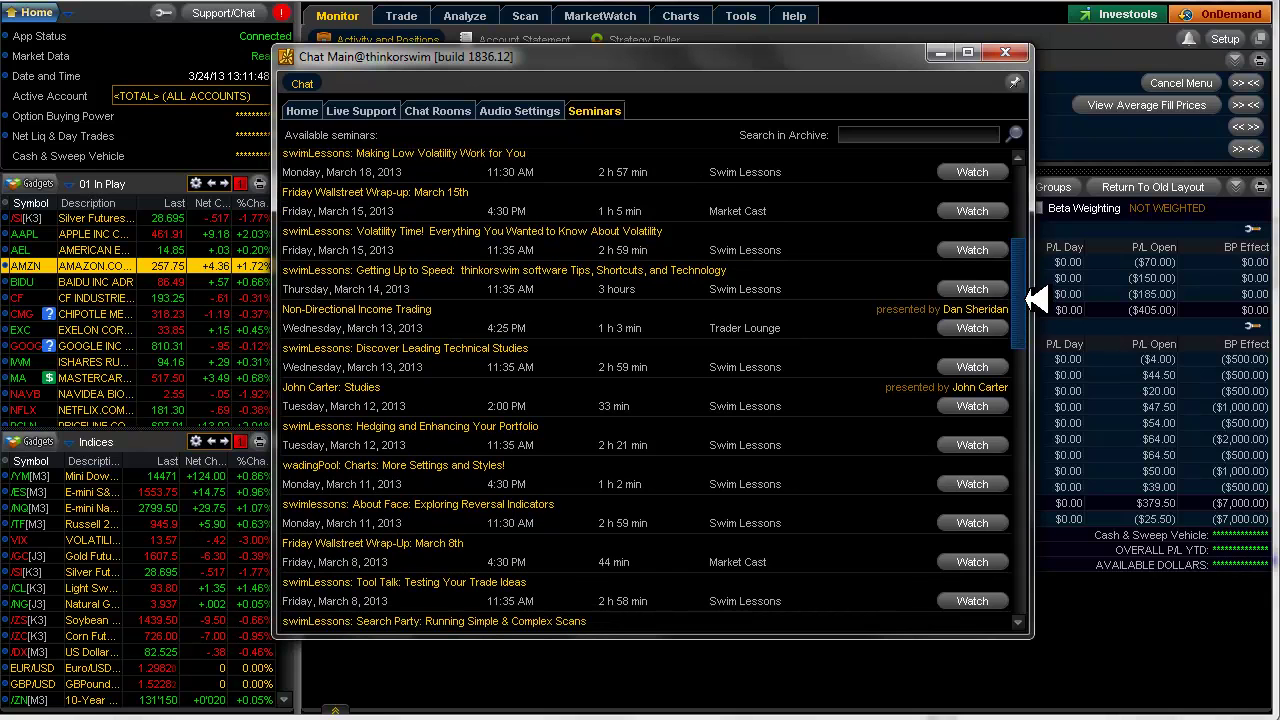
{"action": "left_click_drag", "start_coordinate": [1021, 322], "coordinate": [1020, 352]}
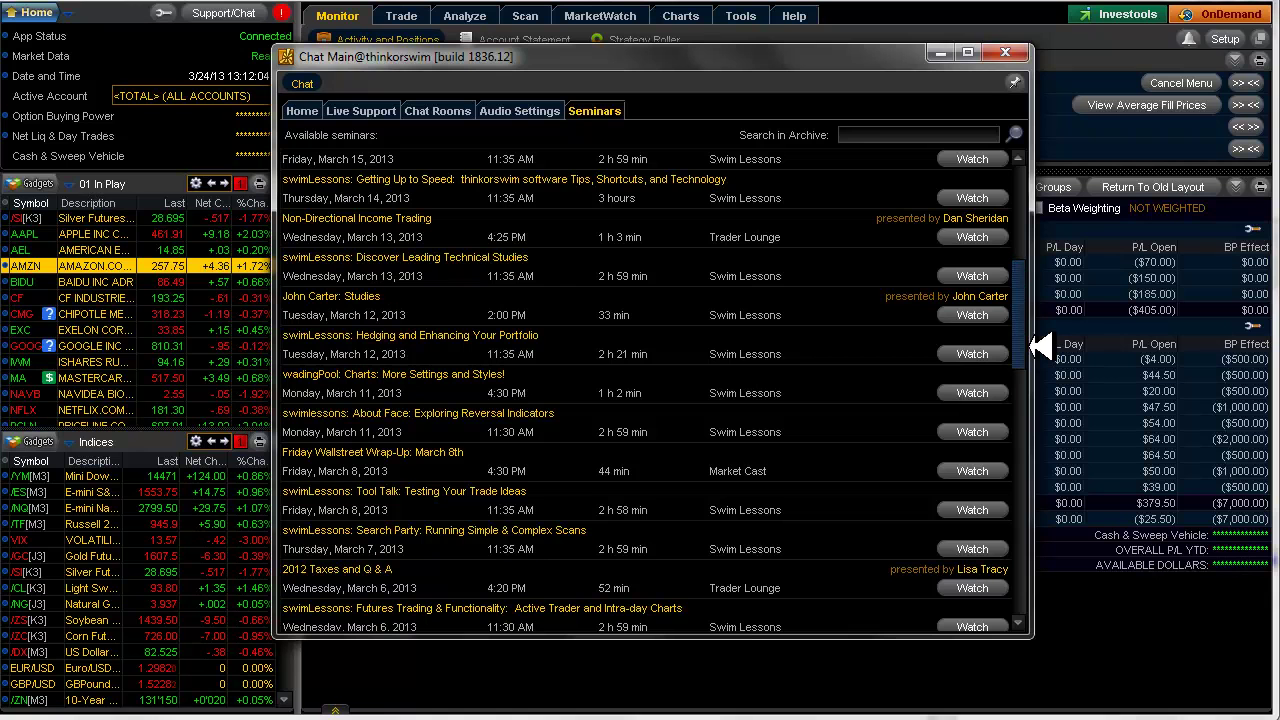
{"action": "left_click_drag", "start_coordinate": [1038, 340], "coordinate": [1037, 302]}
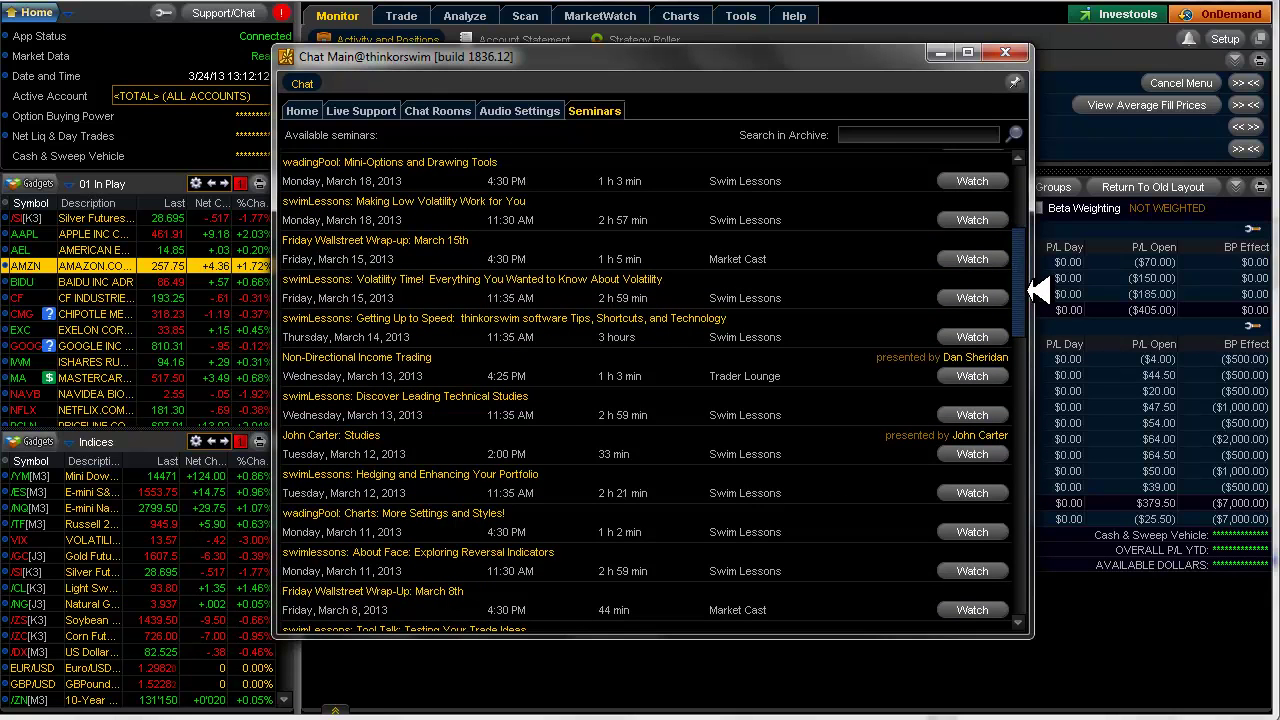
{"action": "scroll", "coordinate": [1023, 277], "scroll_direction": "up", "scroll_amount": 5}
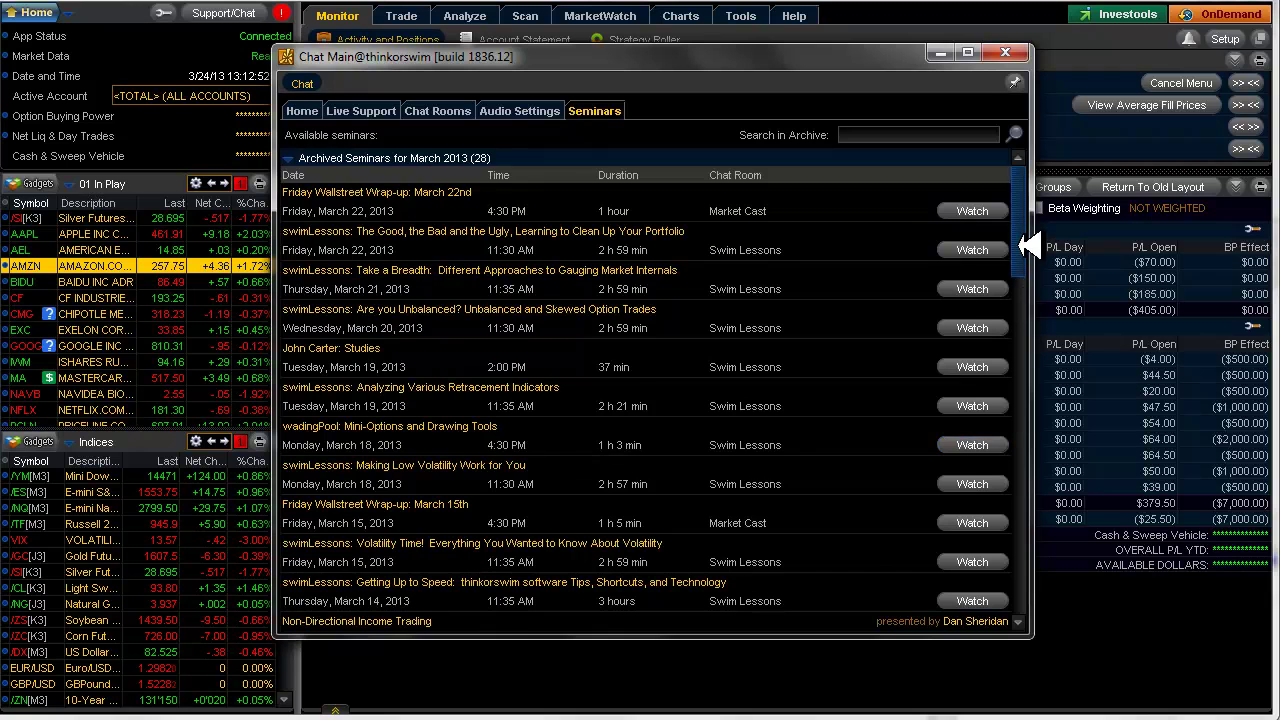
{"action": "left_click_drag", "start_coordinate": [1017, 245], "coordinate": [1049, 332]}
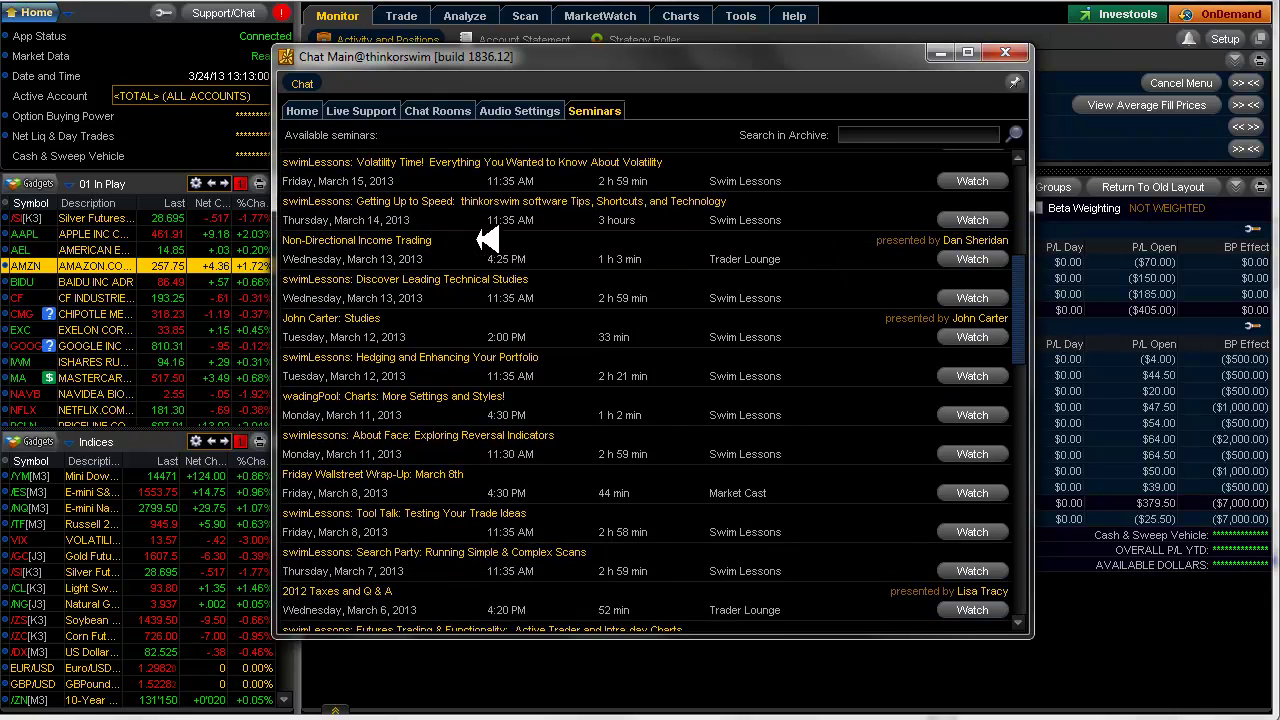
{"action": "left_click", "coordinate": [549, 240]}
{"action": "scroll", "coordinate": [1006, 380], "scroll_direction": "down", "scroll_amount": 4}
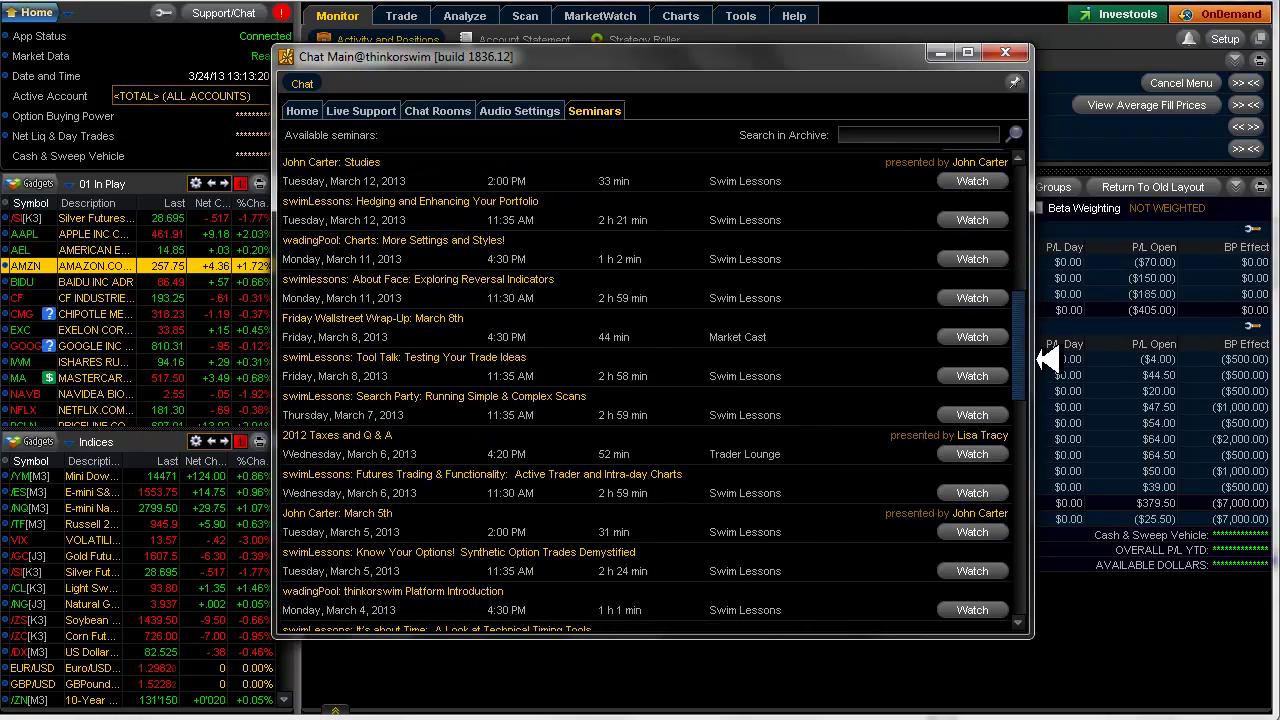
{"action": "scroll", "coordinate": [1018, 375], "scroll_direction": "down", "scroll_amount": 3}
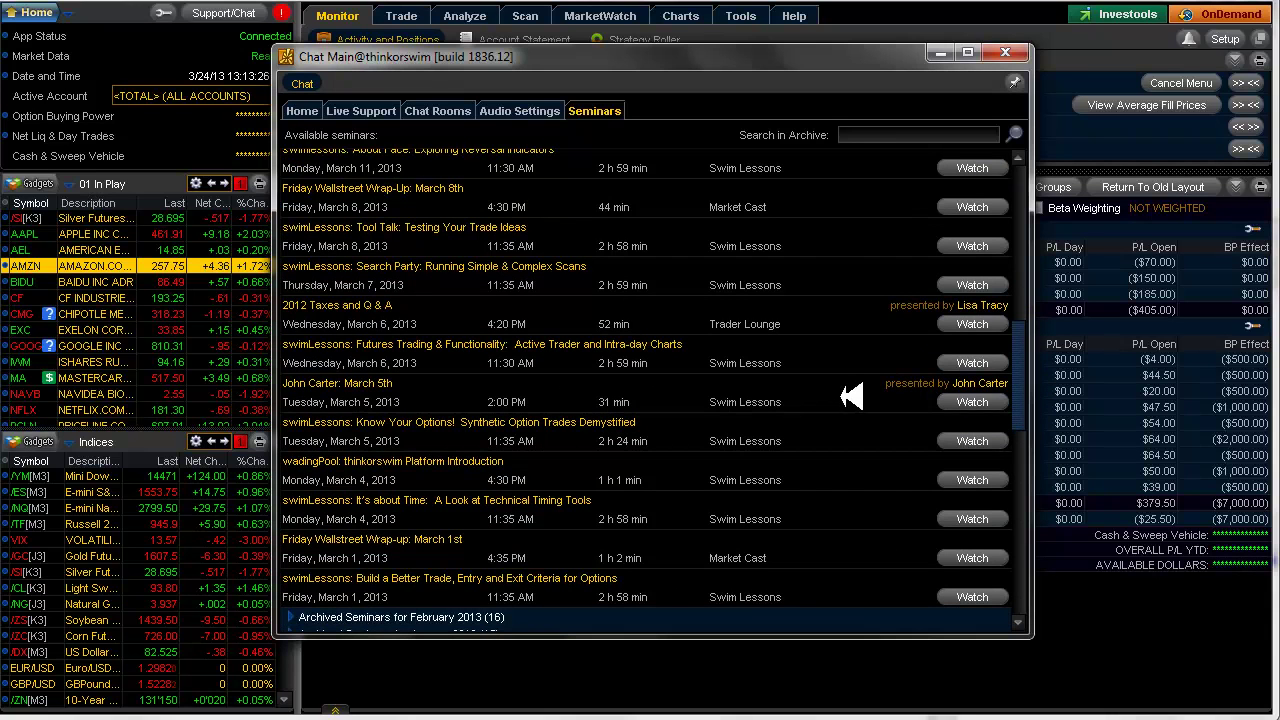
{"action": "scroll", "coordinate": [1025, 372], "scroll_direction": "down", "scroll_amount": 1}
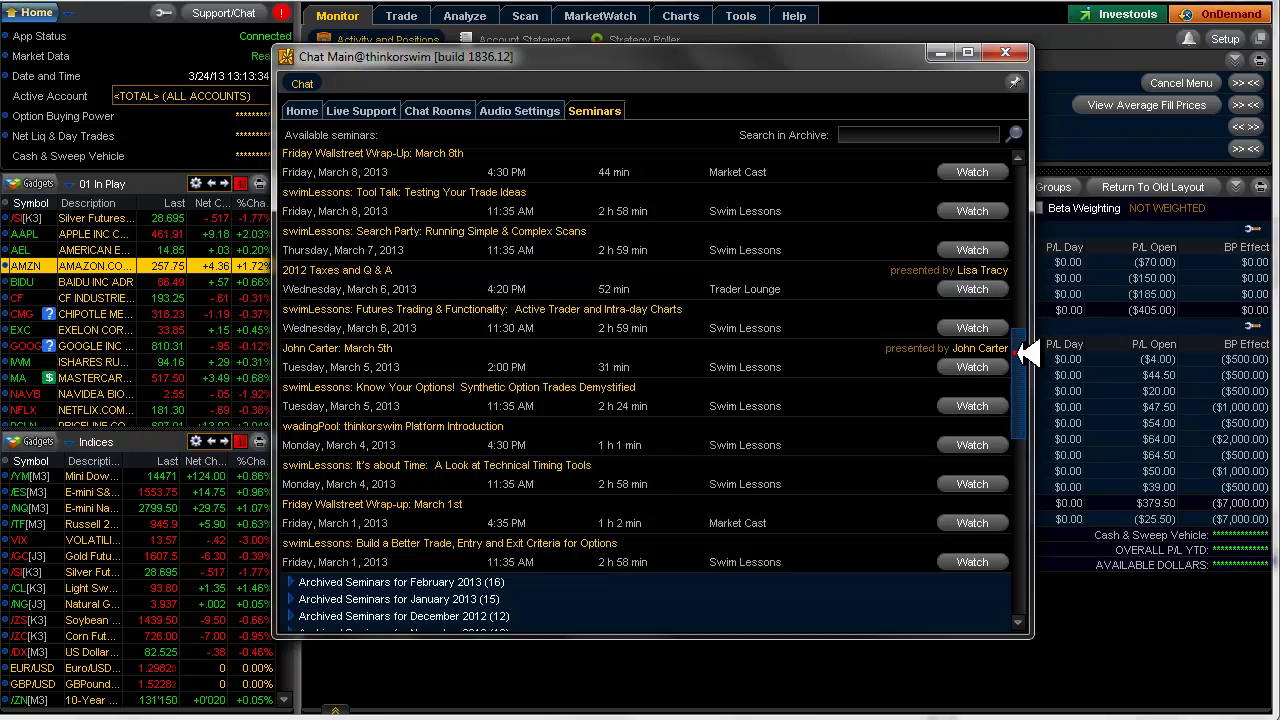
{"action": "left_click_drag", "start_coordinate": [1015, 352], "coordinate": [1035, 263]}
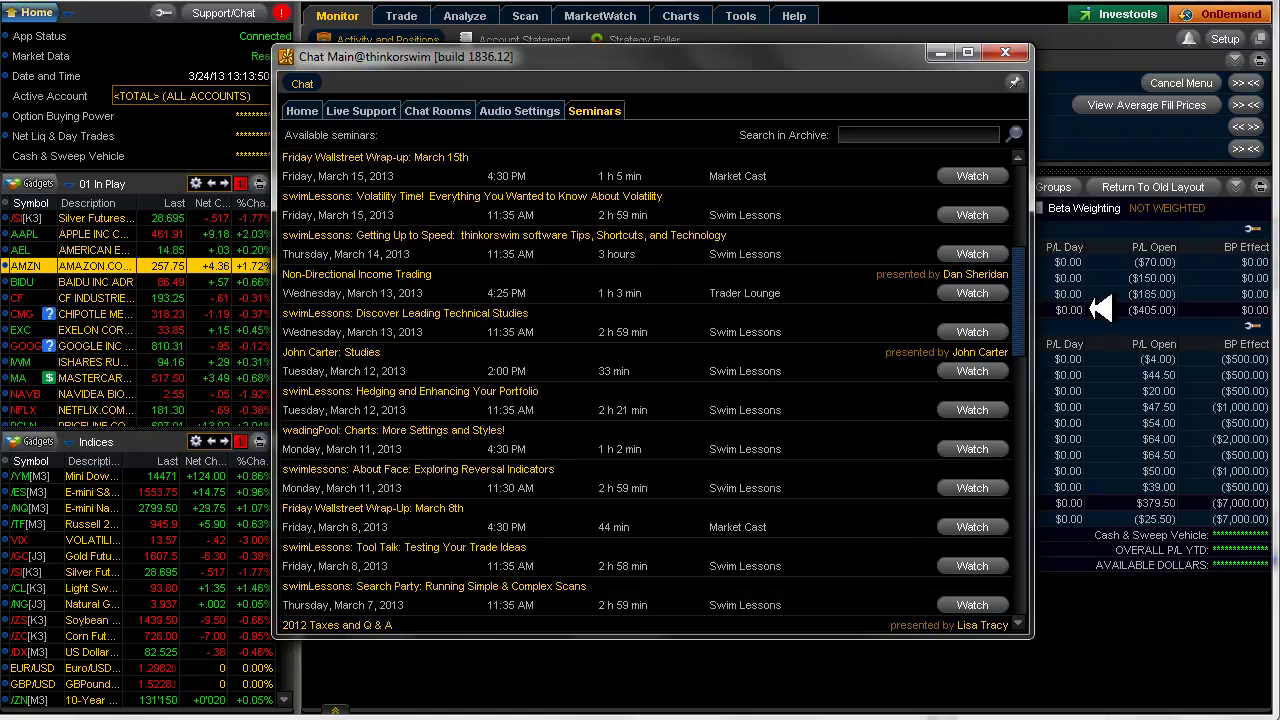
{"action": "scroll", "coordinate": [1025, 290], "scroll_direction": "up", "scroll_amount": 5}
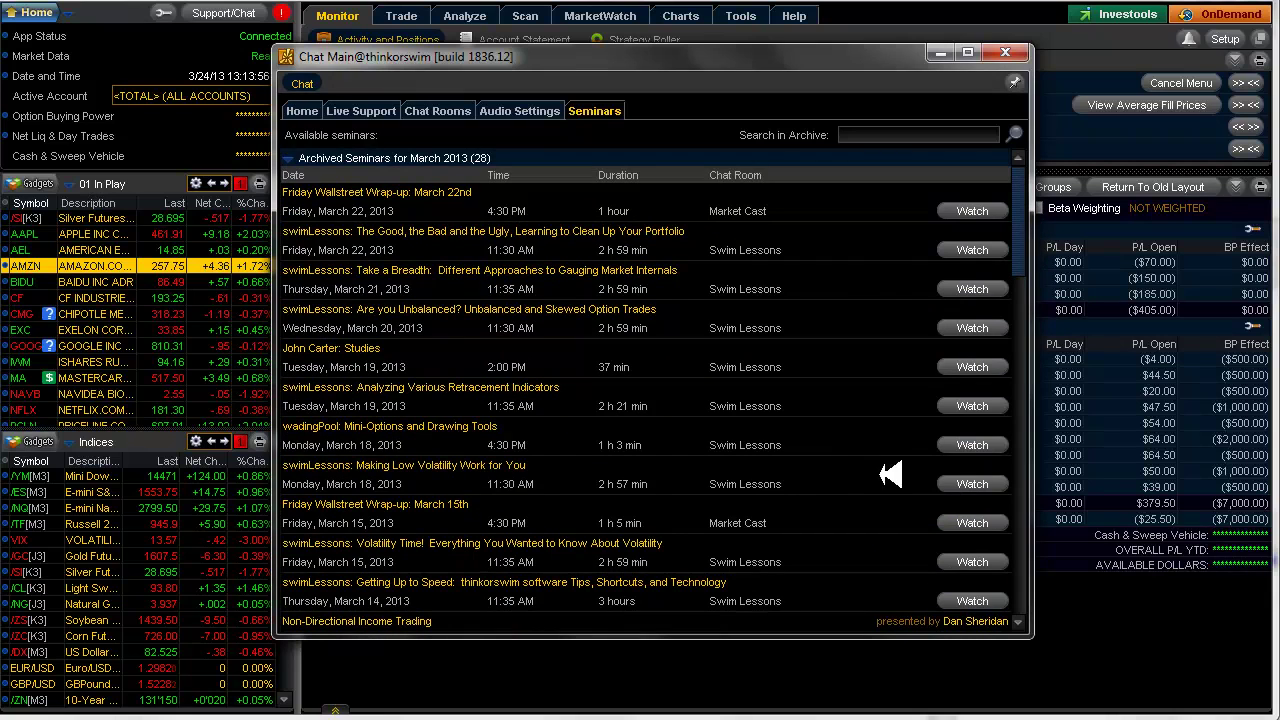
Step: Watch 'swimLessons: Making Low Volatility Work for You', pause it, and jump to 23:29
{"action": "left_click", "coordinate": [966, 484]}
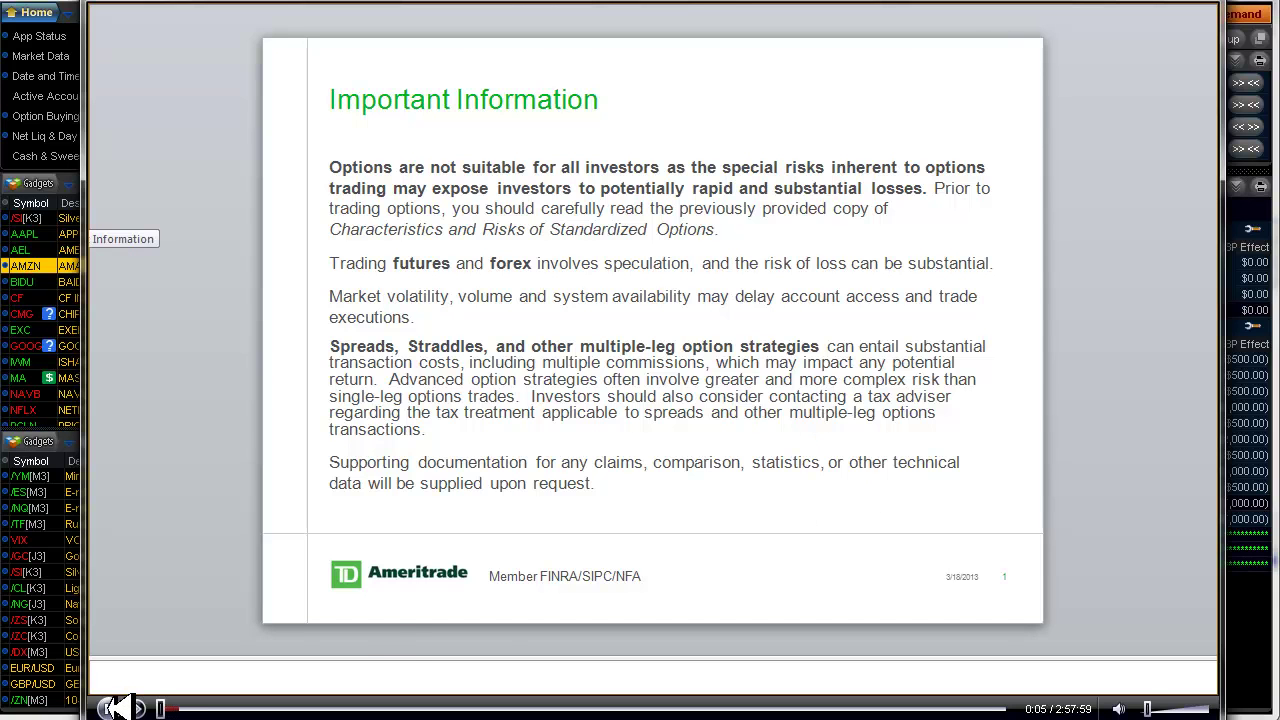
{"action": "left_click", "coordinate": [110, 708]}
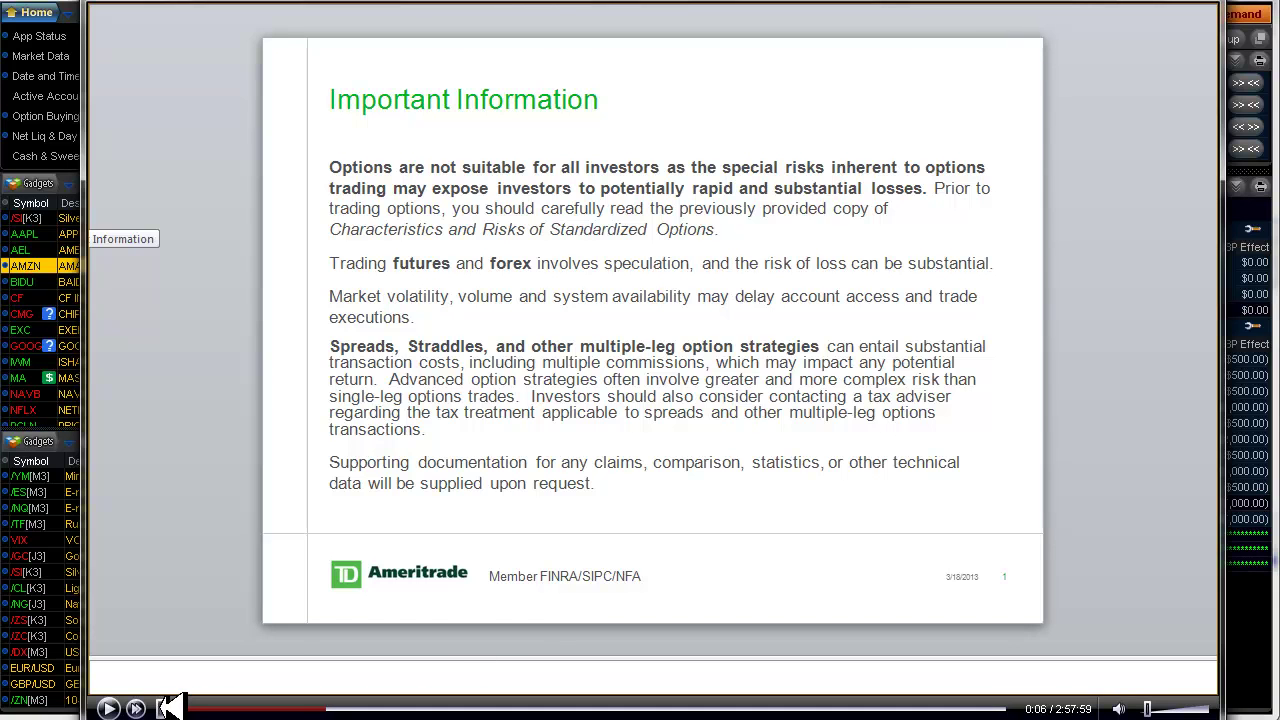
{"action": "left_click", "coordinate": [272, 708]}
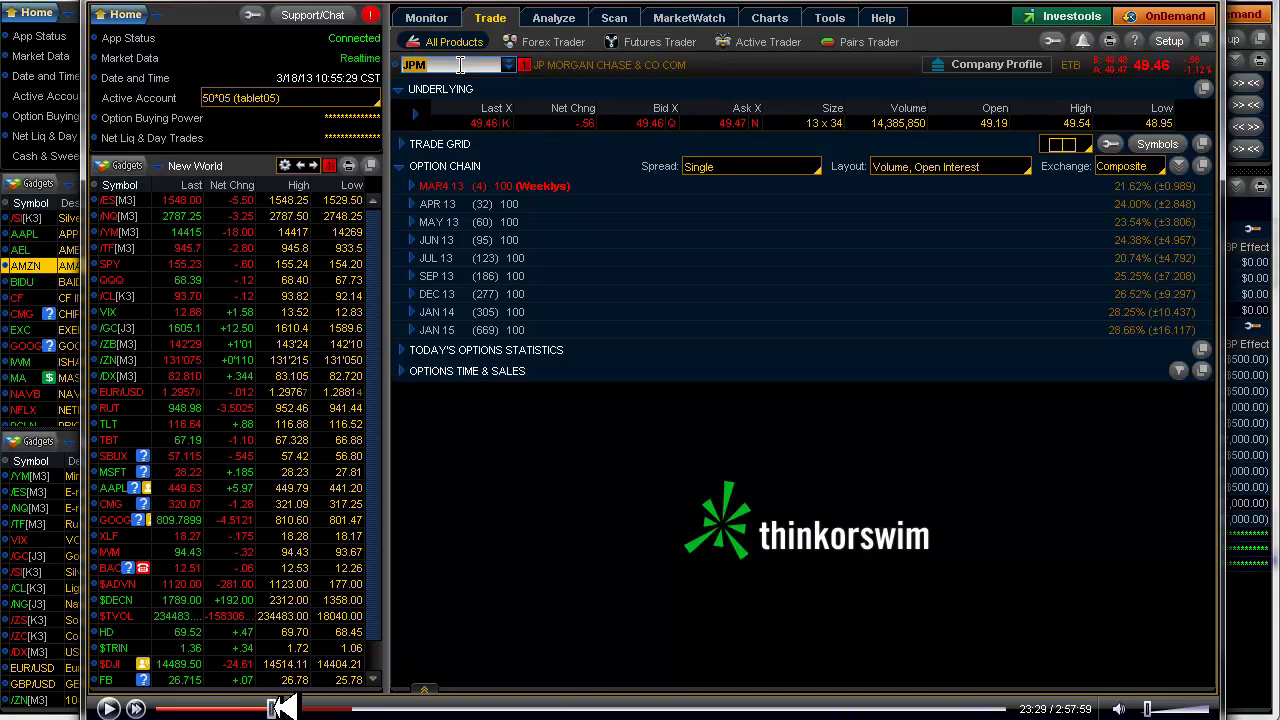
Step: Drag the seek bar ahead to about 32:12 and let the seminar keep playing
{"action": "left_click_drag", "start_coordinate": [280, 708], "coordinate": [312, 708]}
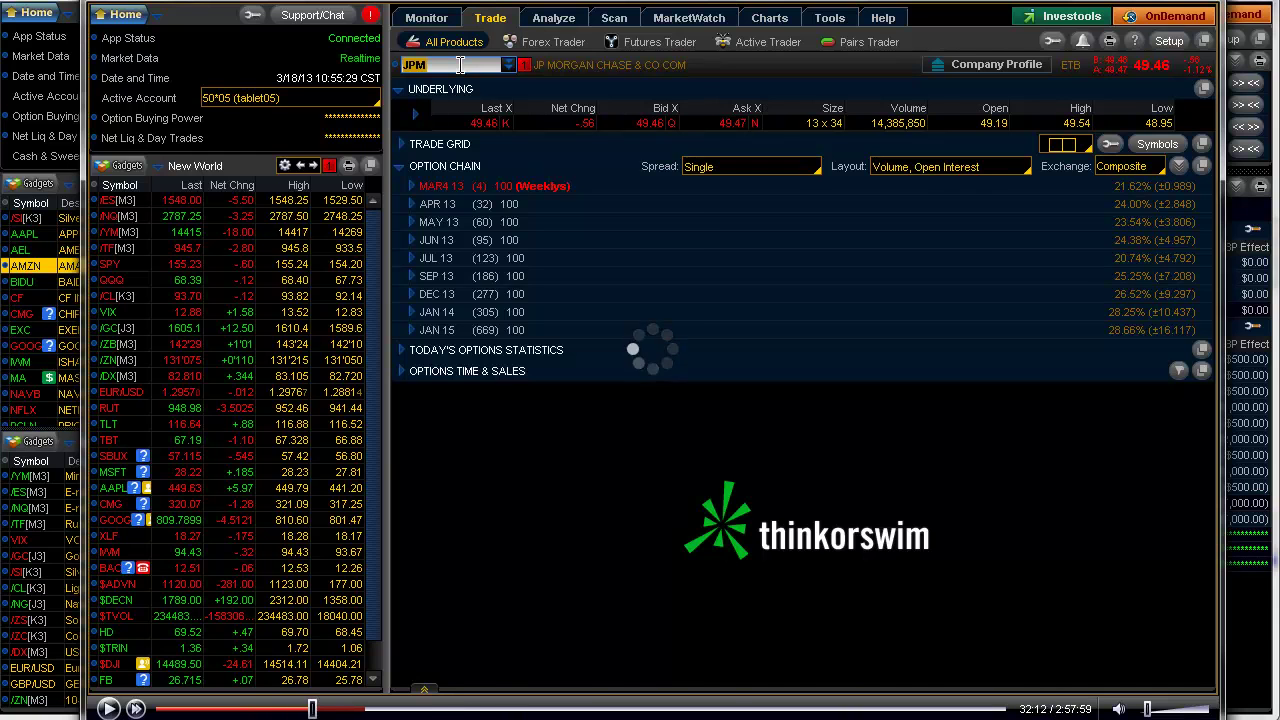